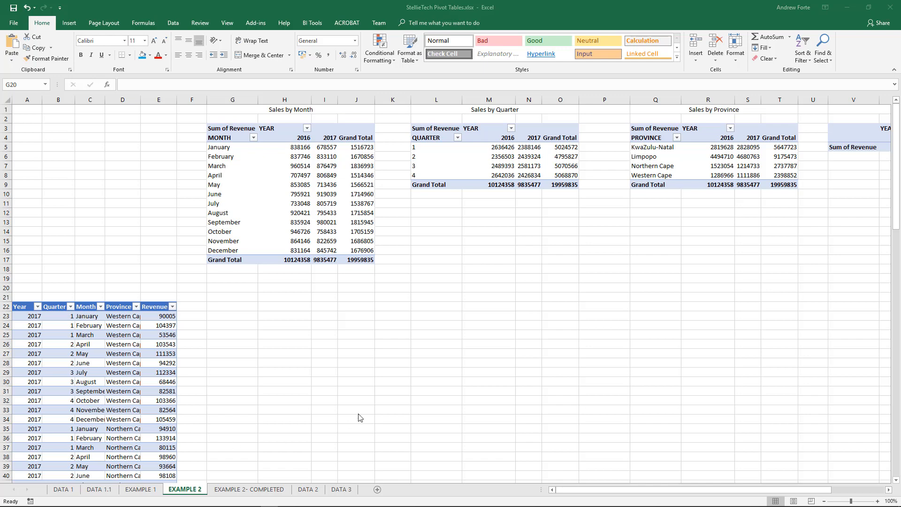
# Step: Insert a clustered column PivotChart from the Sales by Month pivot table
pyautogui.click(293, 185)
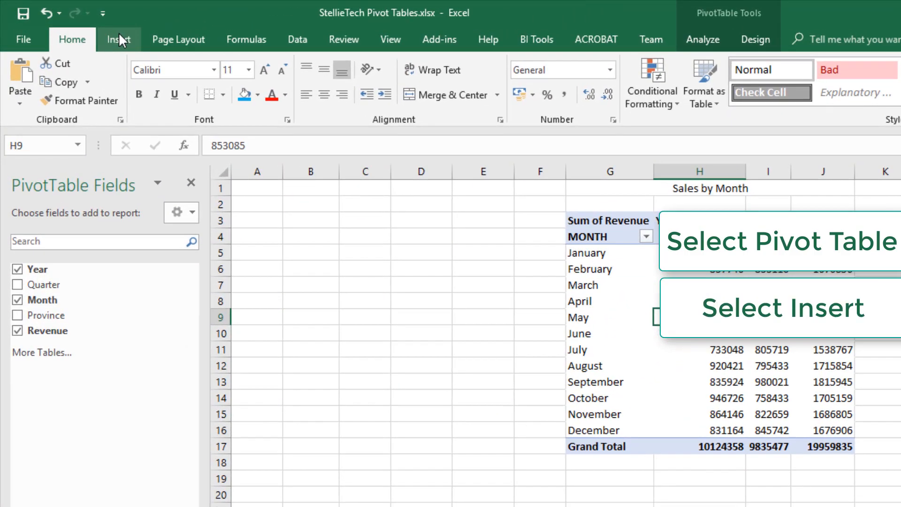
pyautogui.click(71, 23)
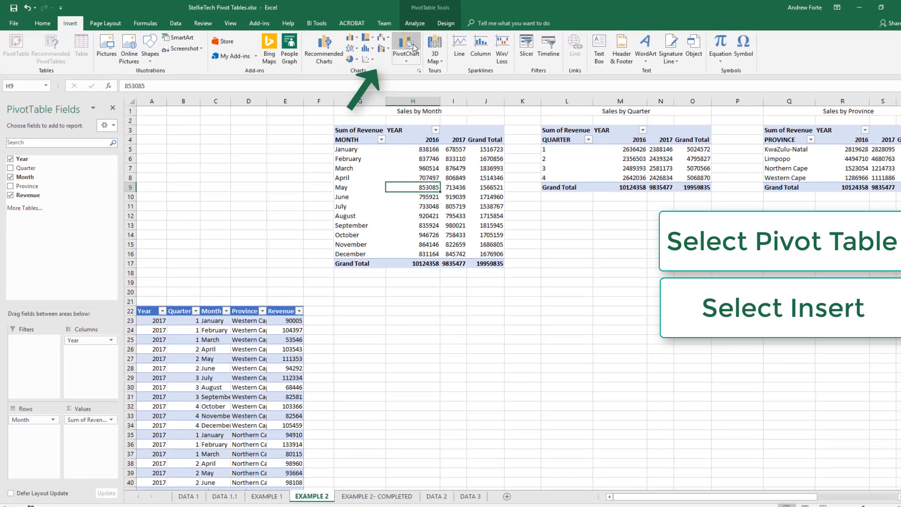
pyautogui.click(414, 47)
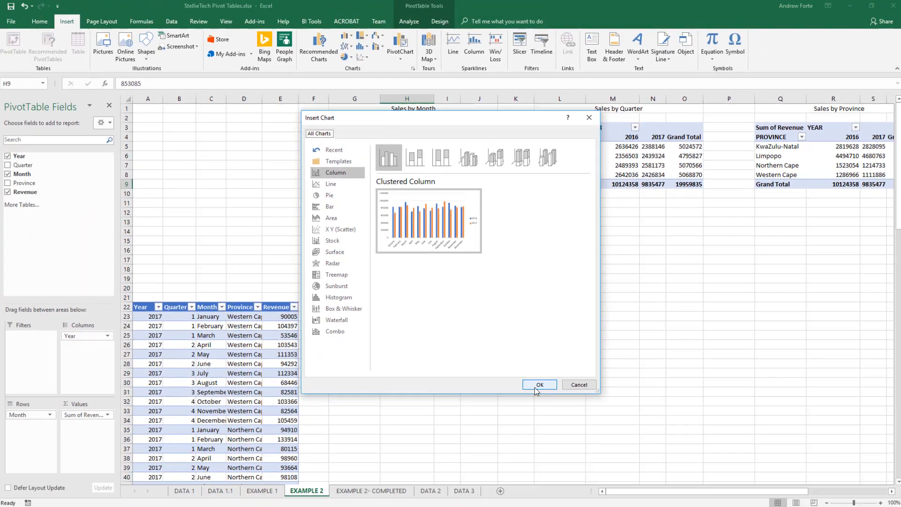
pyautogui.click(537, 386)
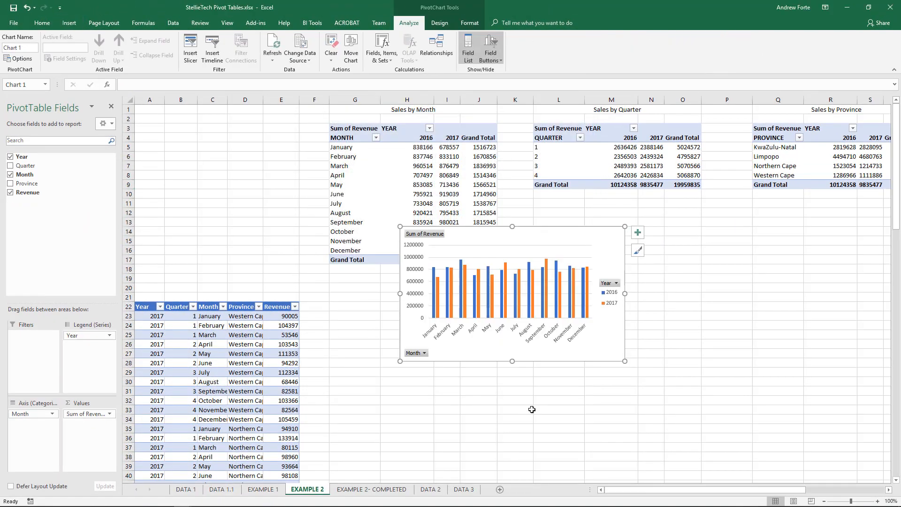
# Step: Place the monthly sales chart directly beneath the Sales by Month table and narrow it to span columns G to J
pyautogui.scroll(-1, 532, 410)
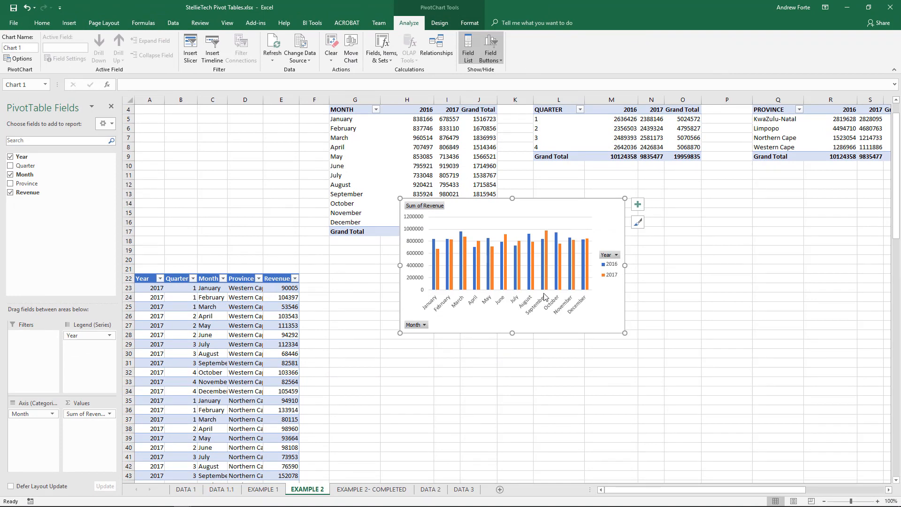
pyautogui.moveTo(543, 212); pyautogui.dragTo(474, 248)
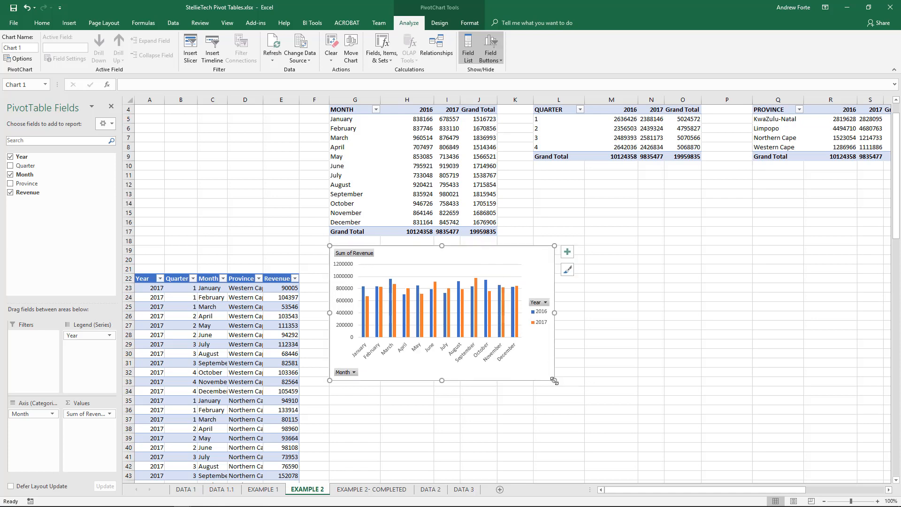
pyautogui.moveTo(555, 381); pyautogui.dragTo(497, 378)
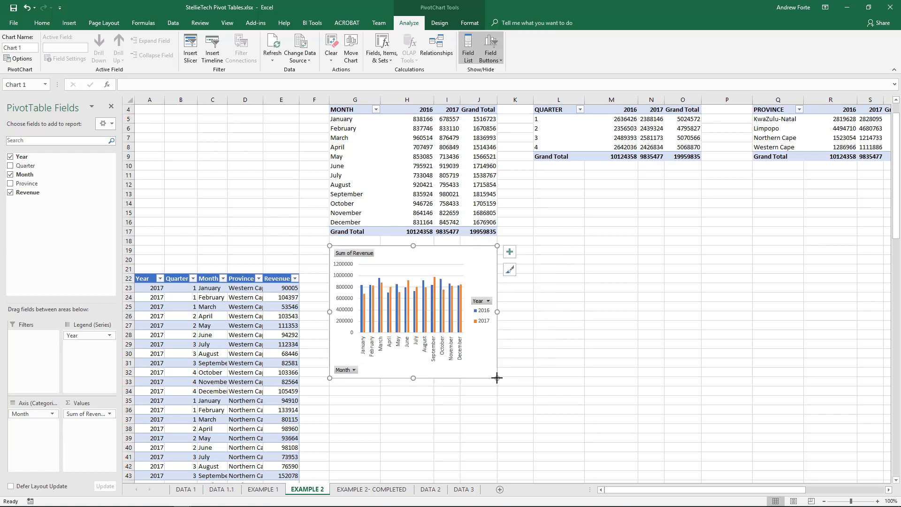
pyautogui.click(543, 403)
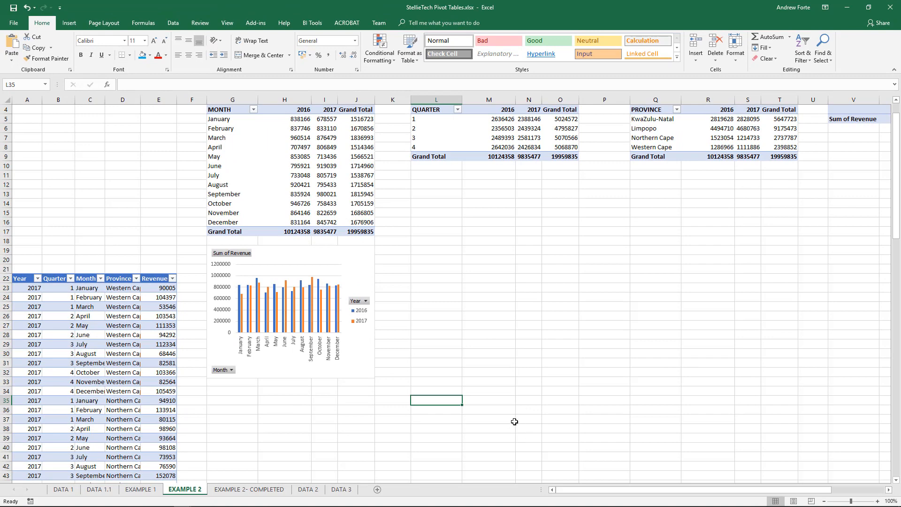
# Step: Insert a clustered column PivotChart for Sales by Quarter and fit it beneath its table, spanning columns L to O
pyautogui.scroll(1, 514, 420)
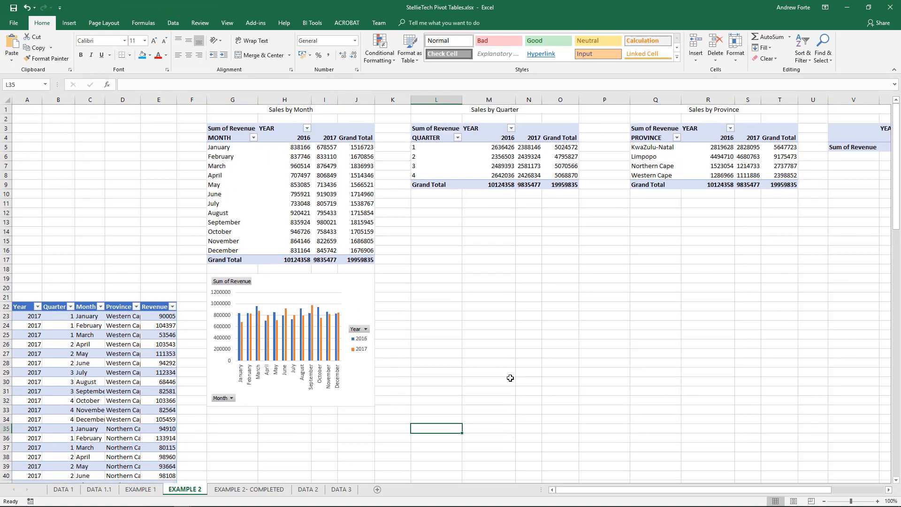
pyautogui.click(483, 165)
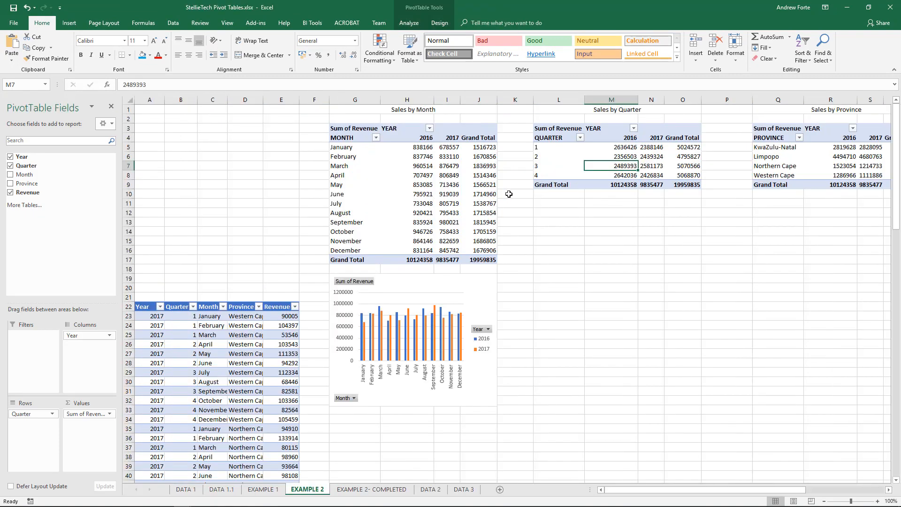
pyautogui.click(68, 27)
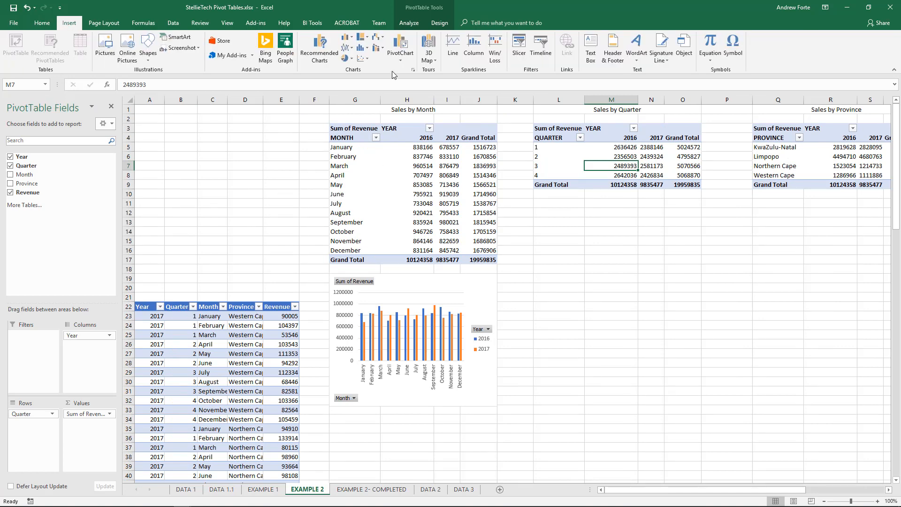
pyautogui.click(402, 45)
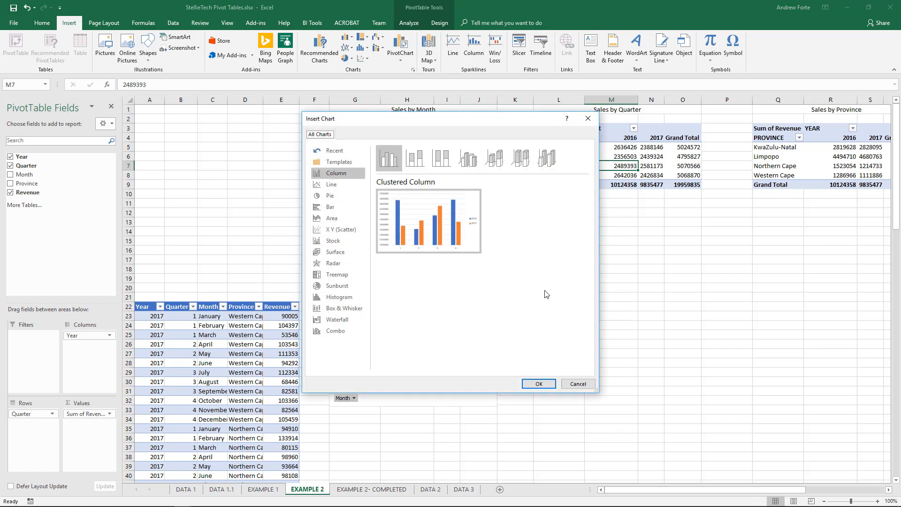
pyautogui.click(540, 384)
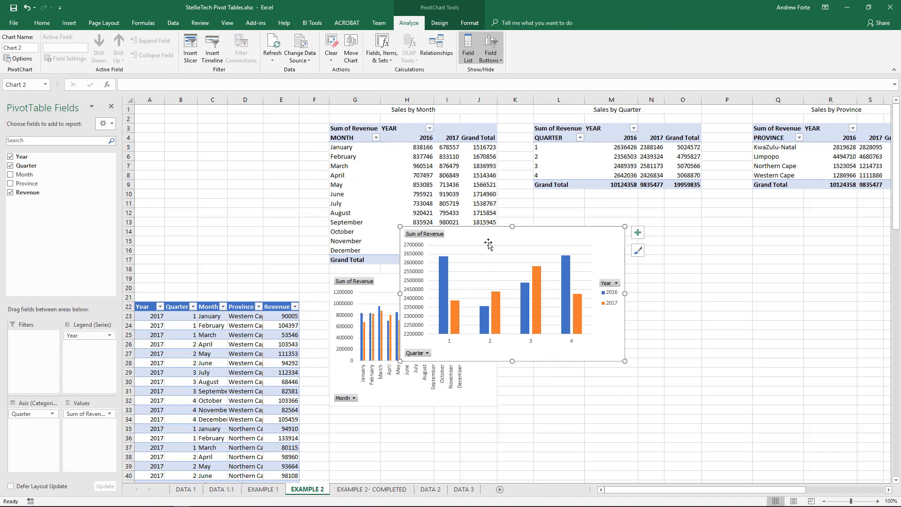
pyautogui.moveTo(489, 244); pyautogui.dragTo(623, 214)
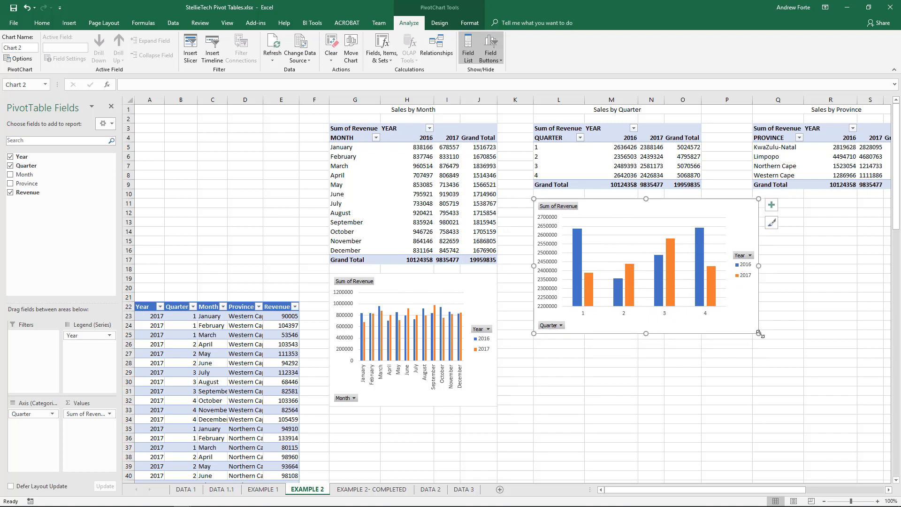
pyautogui.moveTo(760, 334); pyautogui.dragTo(702, 335)
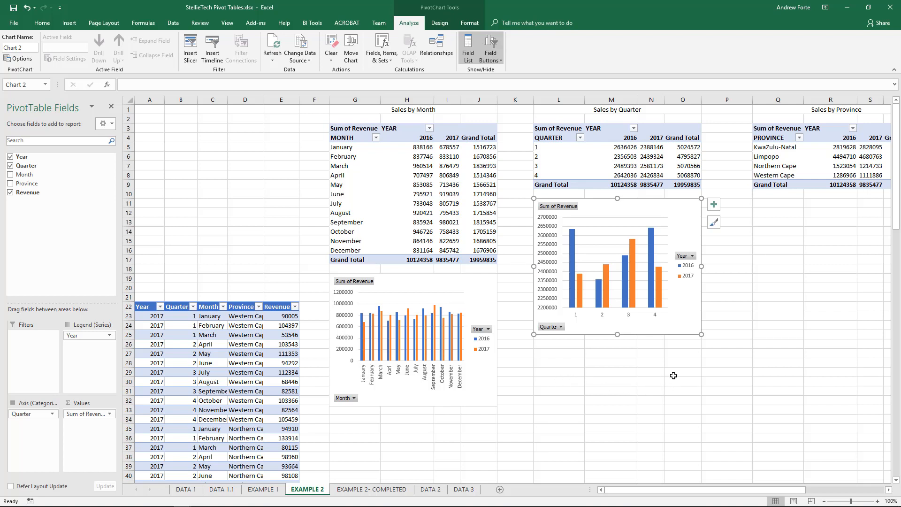
# Step: Insert a clustered column PivotChart from the Sales by Province pivot table
pyautogui.click(812, 157)
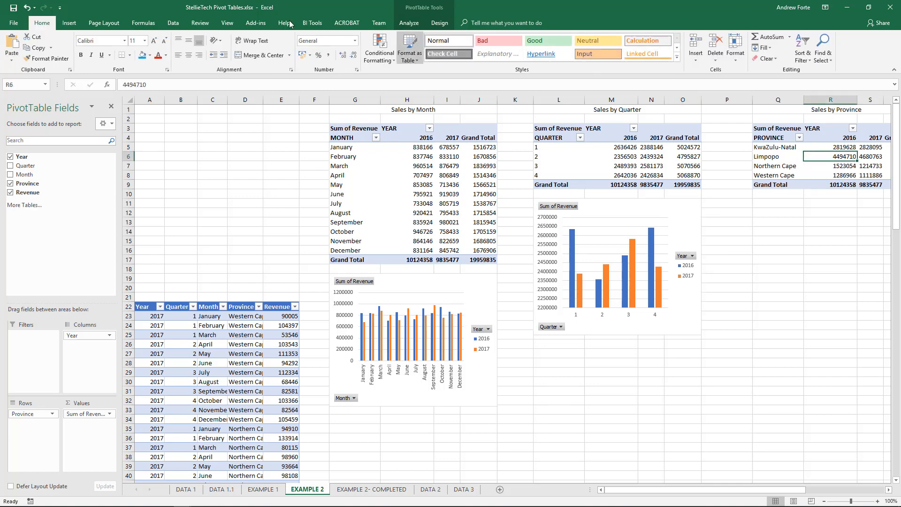
pyautogui.click(69, 27)
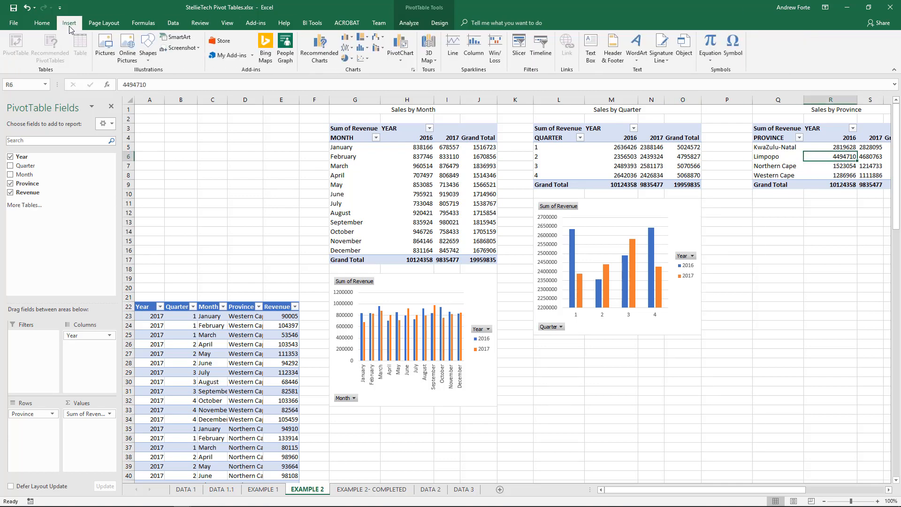
pyautogui.click(401, 47)
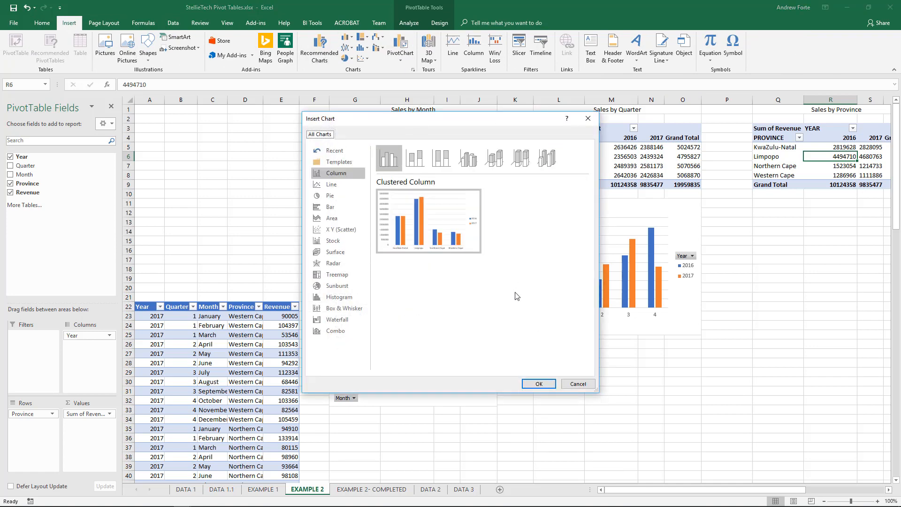
pyautogui.click(539, 386)
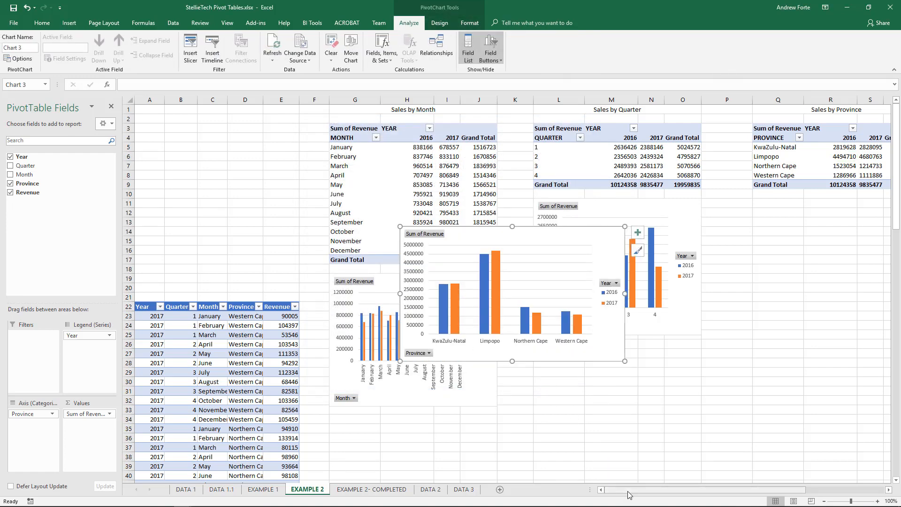
# Step: Place the province chart directly beneath the Sales by Province table and narrow it to span columns Q to T
pyautogui.moveTo(628, 491); pyautogui.dragTo(706, 491)
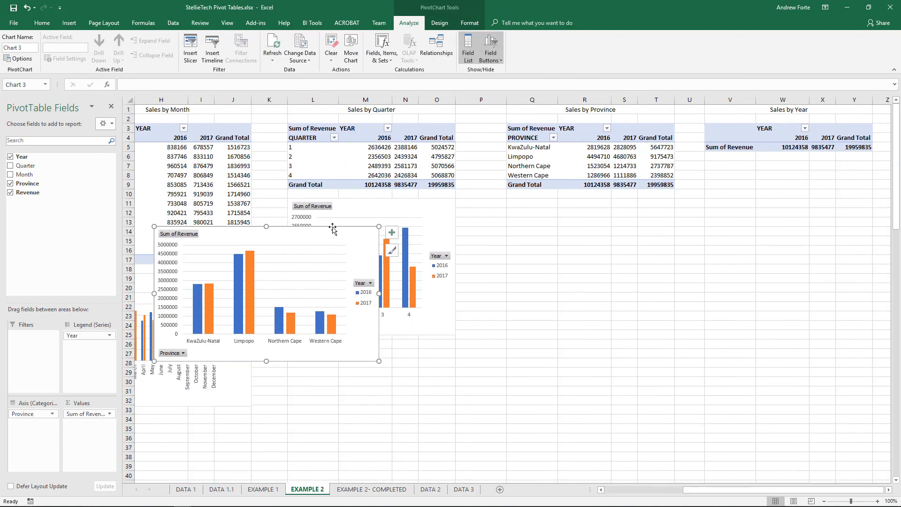
pyautogui.moveTo(332, 229); pyautogui.dragTo(685, 199)
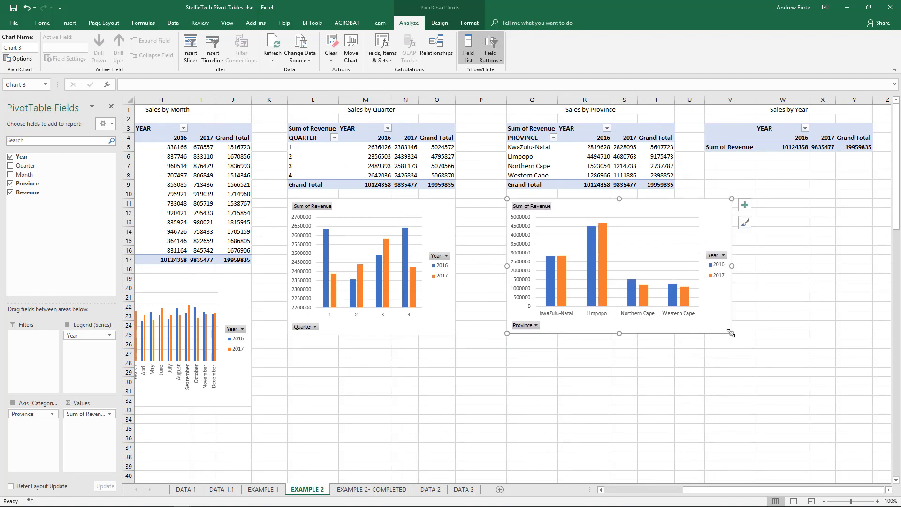
pyautogui.moveTo(735, 335); pyautogui.dragTo(675, 335)
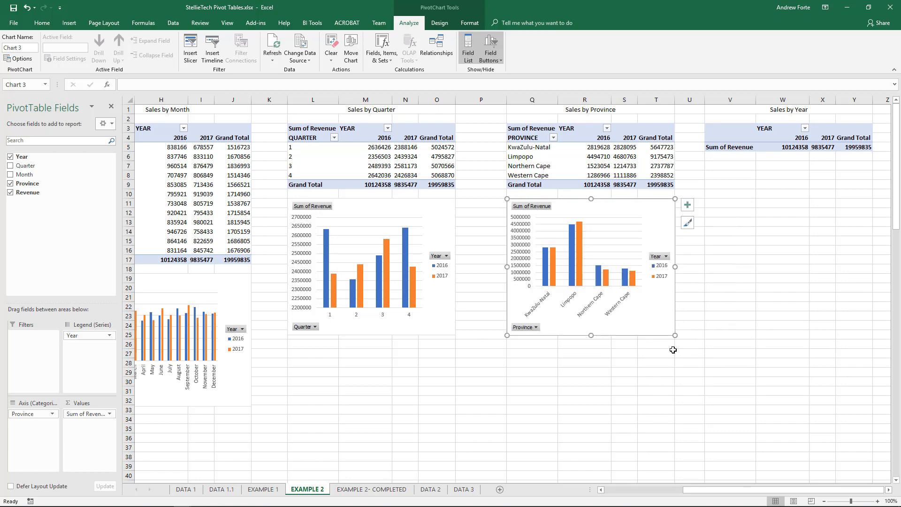
pyautogui.click(648, 361)
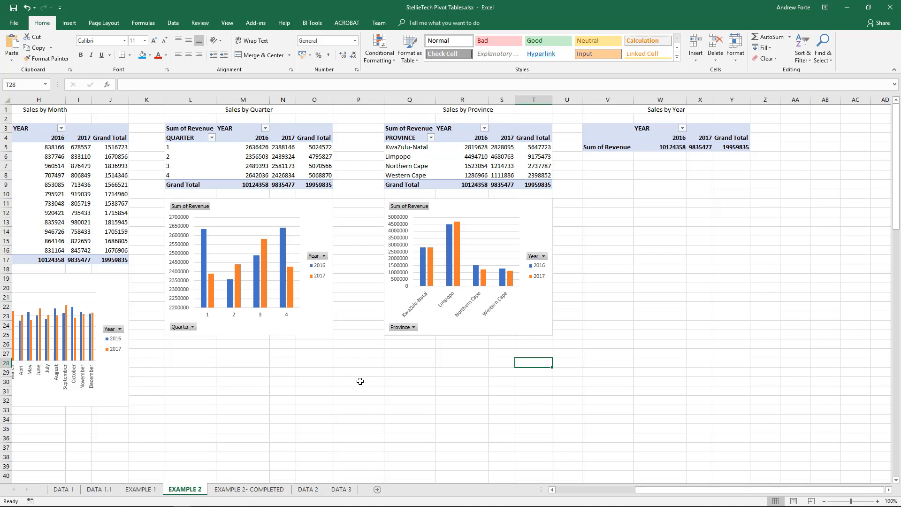
# Step: Insert a pie PivotChart from the Sales by Year pivot table
pyautogui.click(625, 146)
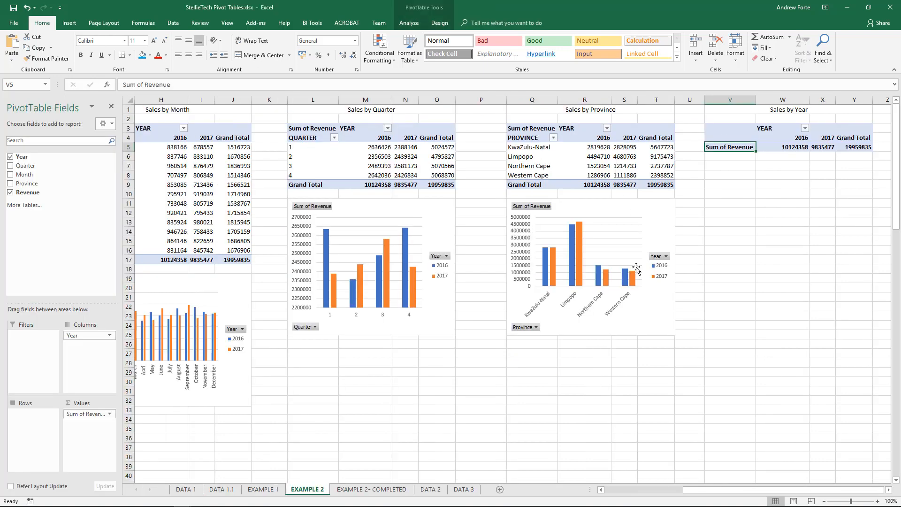
pyautogui.click(70, 25)
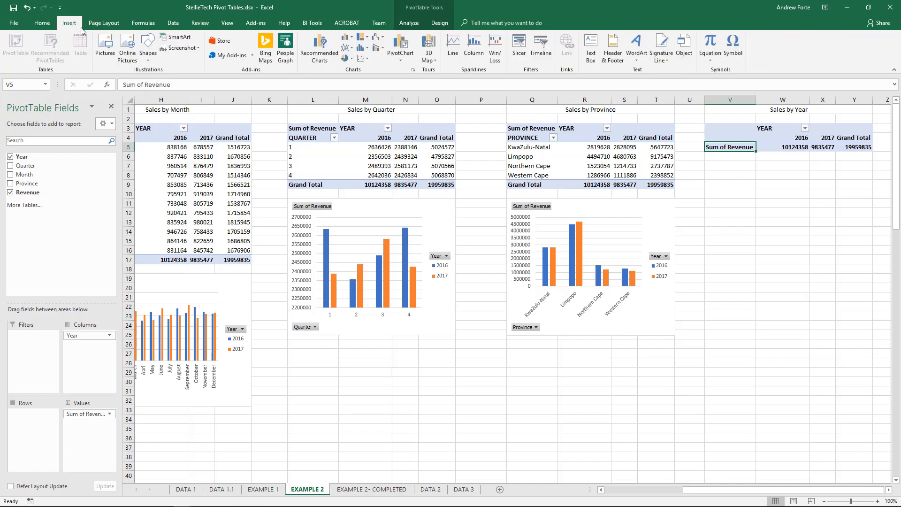
pyautogui.click(399, 47)
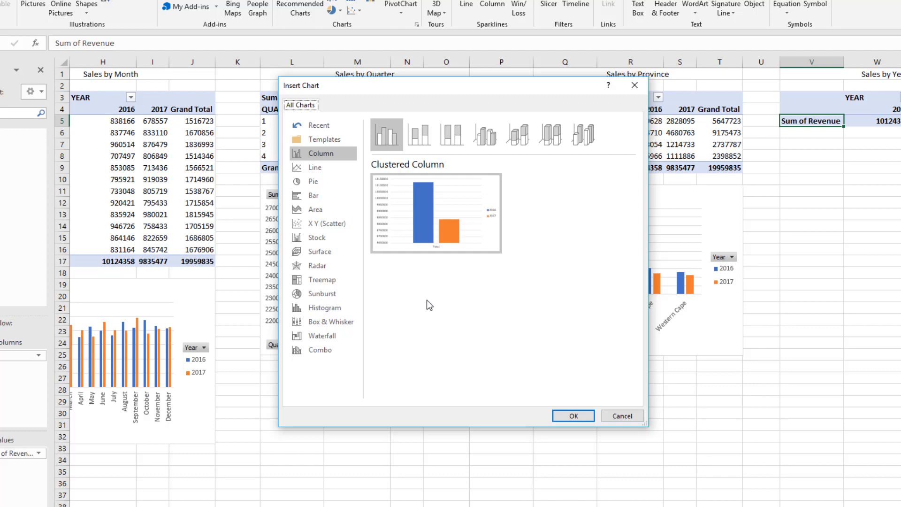
pyautogui.click(314, 181)
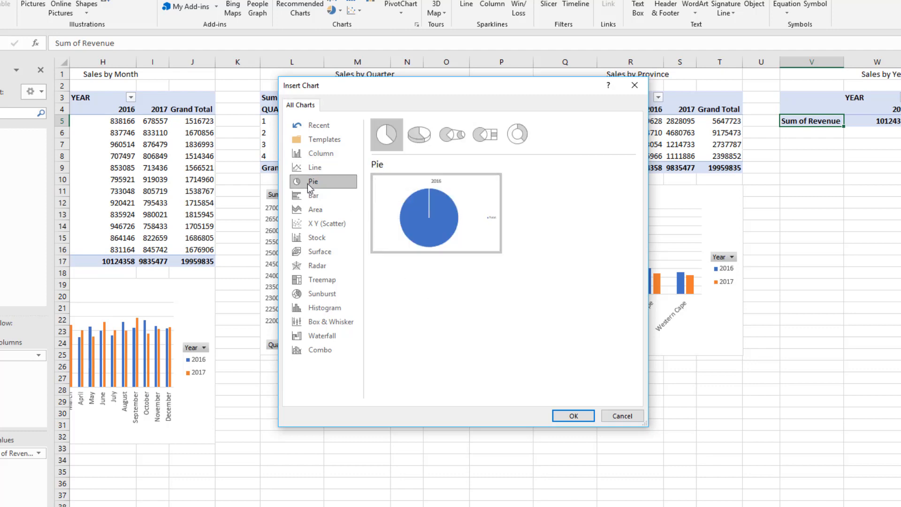
pyautogui.click(568, 381)
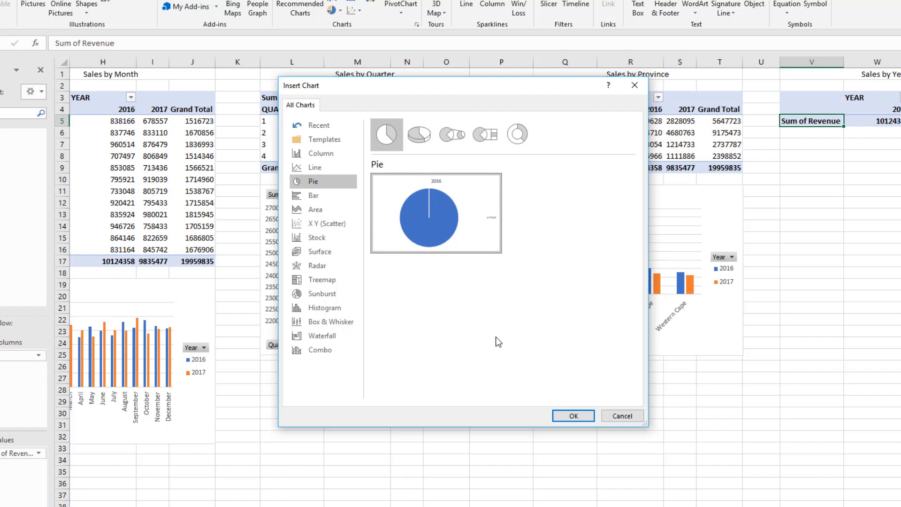
pyautogui.click(573, 415)
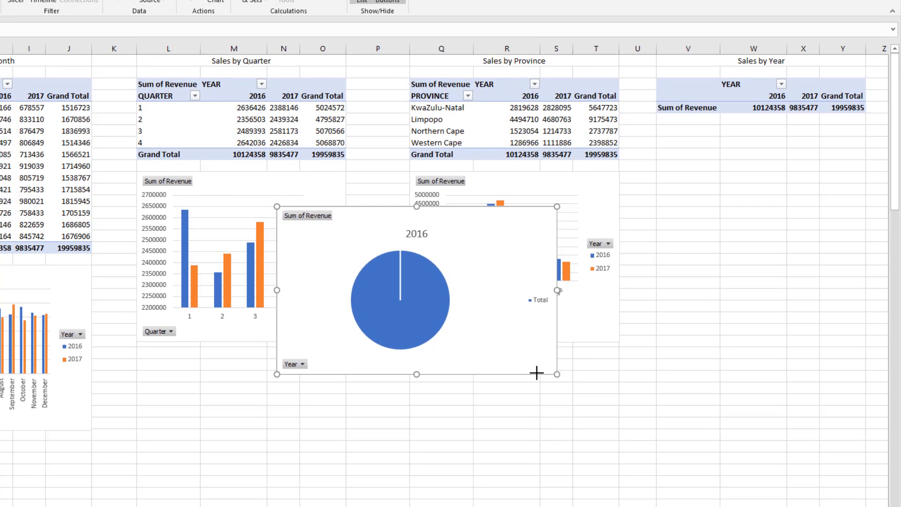
# Step: Resize the pie chart and place it beneath the Sales by Year table, spanning columns V to Y
pyautogui.moveTo(537, 373); pyautogui.dragTo(469, 373)
pyautogui.moveTo(346, 368); pyautogui.dragTo(729, 286)
pyautogui.moveTo(852, 293); pyautogui.dragTo(866, 294)
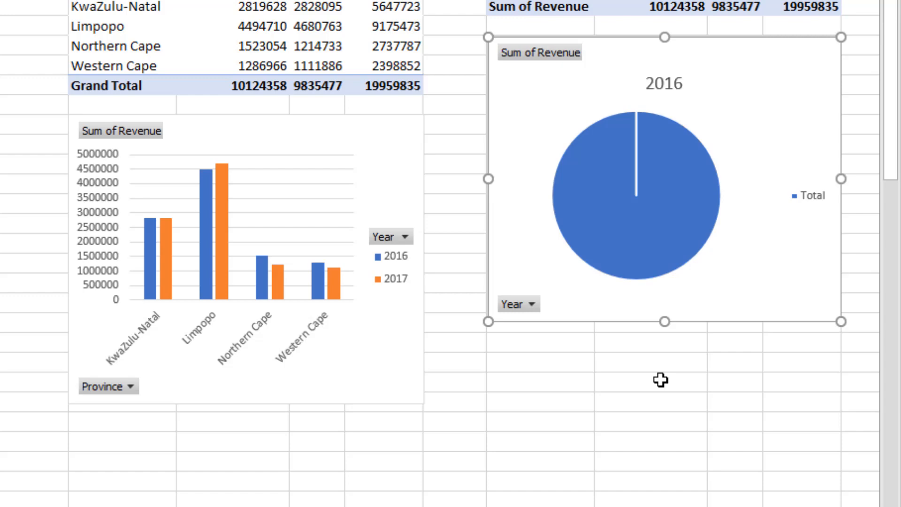
# Step: Switch the row and column data of the Sales by Year pie chart so the years 2016 and 2017 become its categories
pyautogui.rightClick(533, 113)
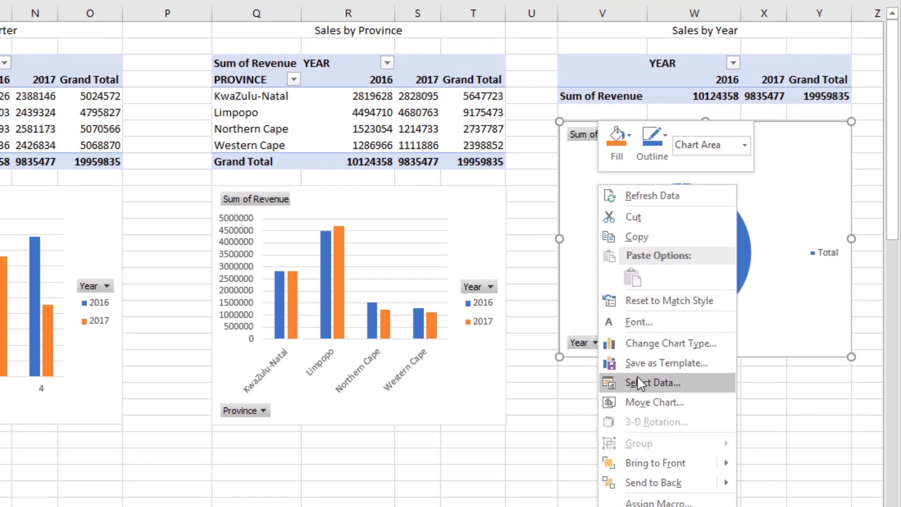
pyautogui.click(638, 383)
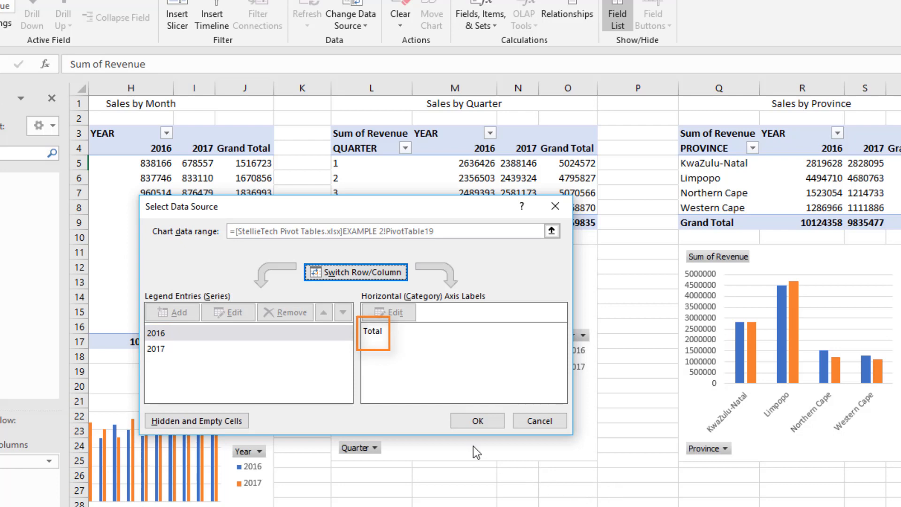
pyautogui.click(363, 274)
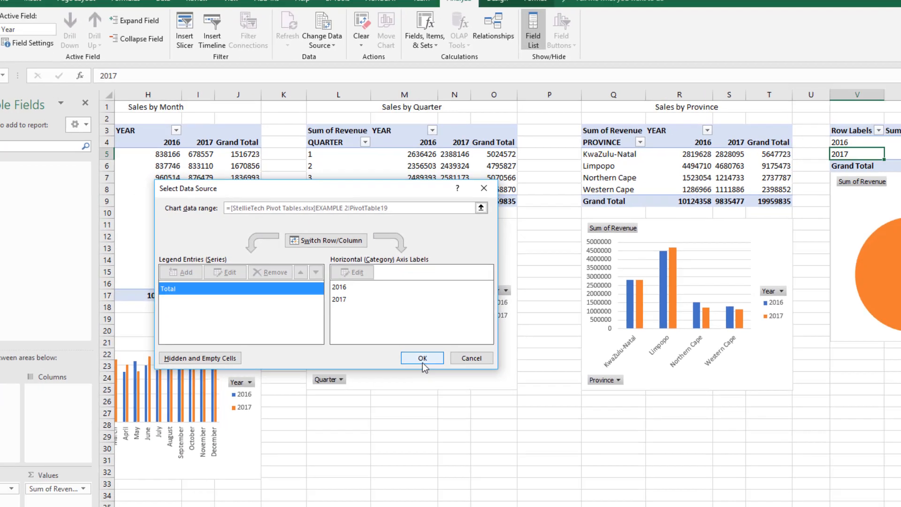
pyautogui.click(477, 421)
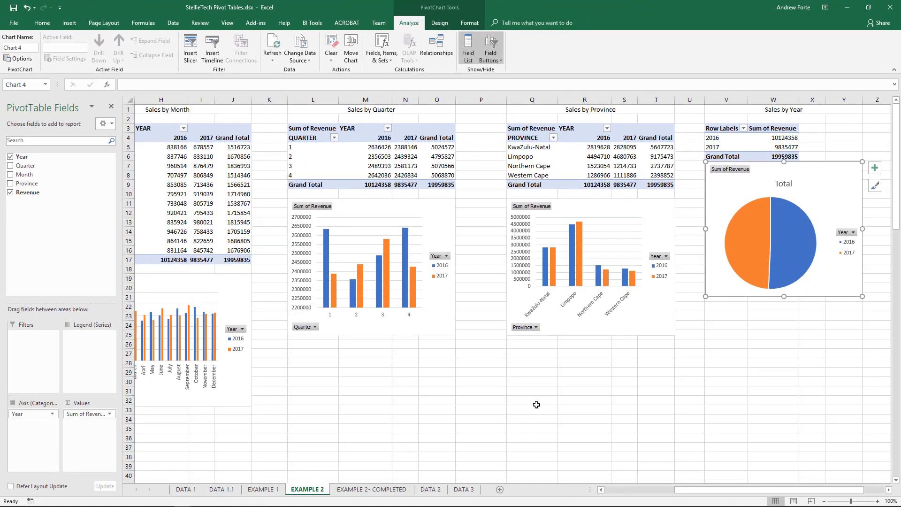
# Step: Shift the pie chart slightly down to leave a gap below the Sales by Year table's Grand Total row
pyautogui.click(732, 272)
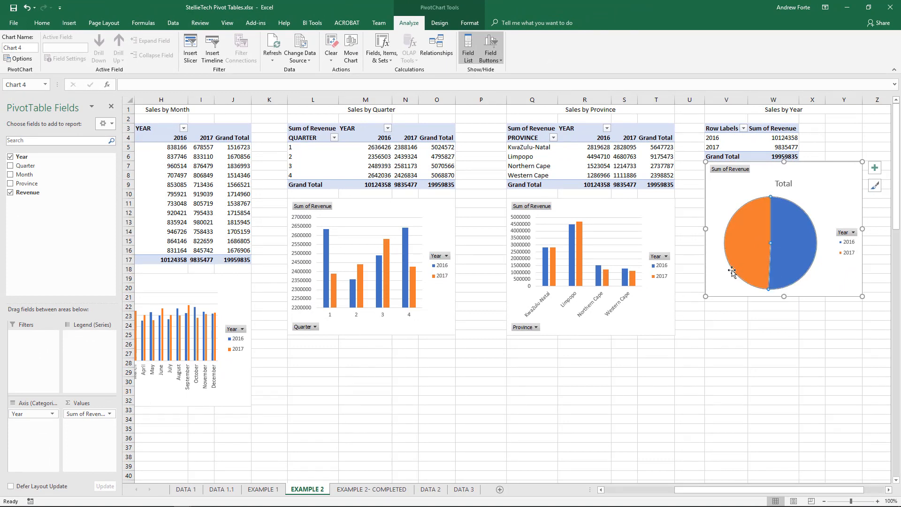
pyautogui.click(729, 277)
pyautogui.click(727, 290)
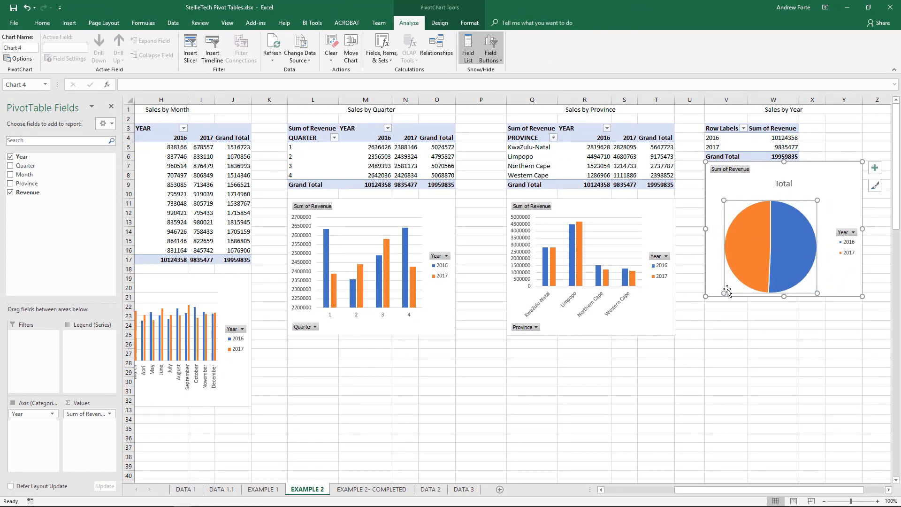
pyautogui.click(751, 344)
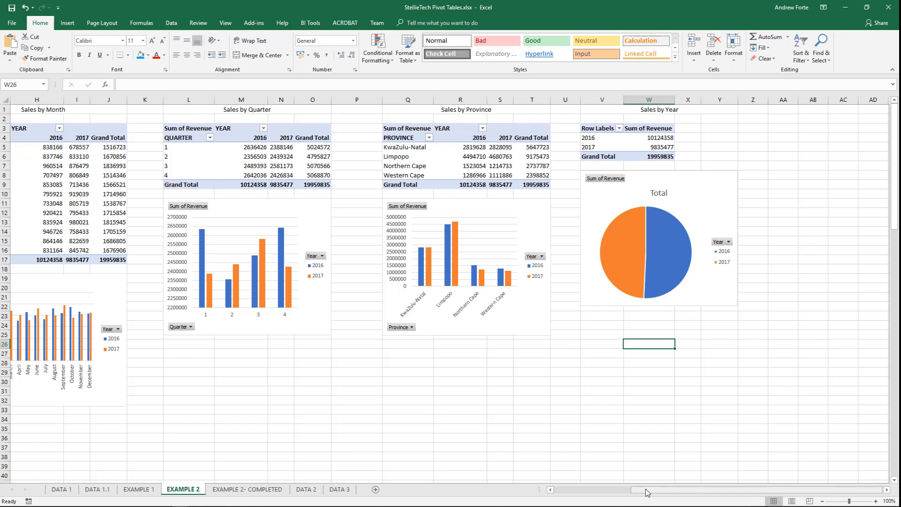
pyautogui.moveTo(646, 492); pyautogui.dragTo(567, 495)
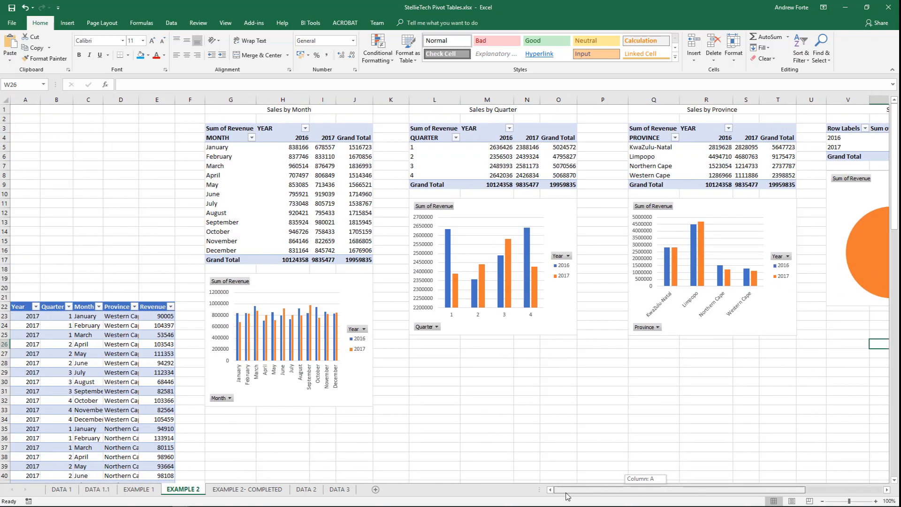